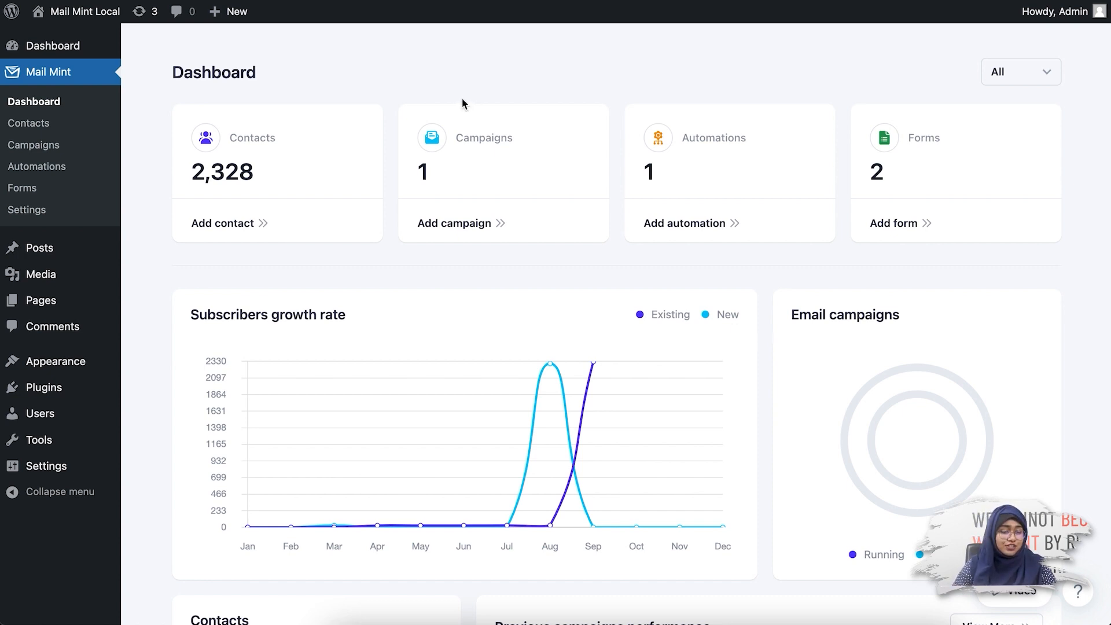
Step: Open the contact import page in Mail Mint and choose MailChimp as the import source
{"action": "left_click", "coordinate": [55, 125]}
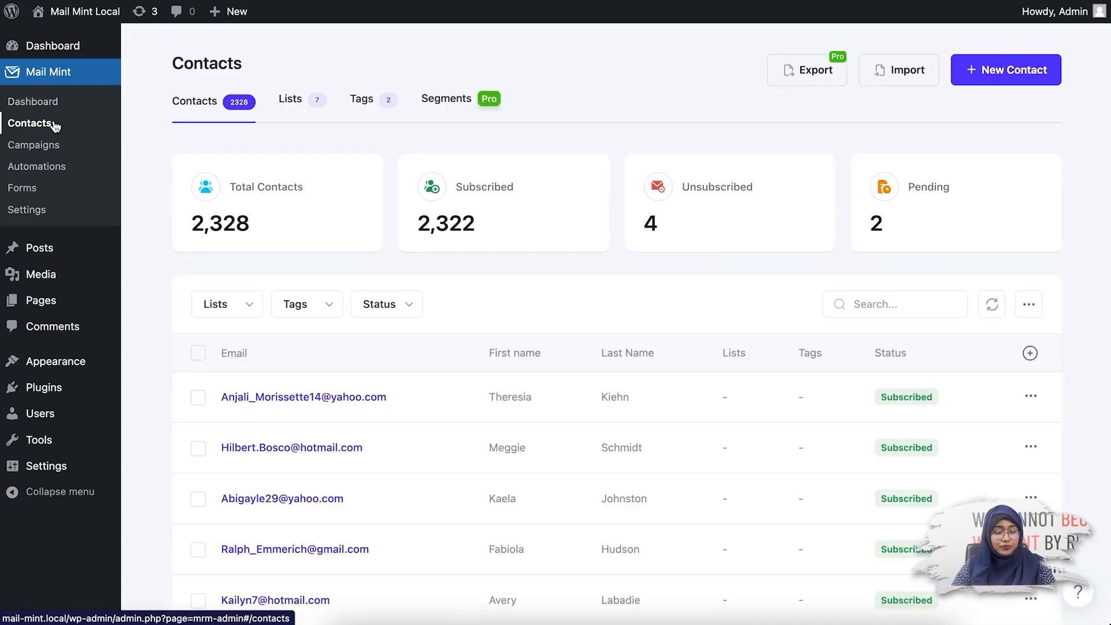
{"action": "left_click", "coordinate": [913, 81]}
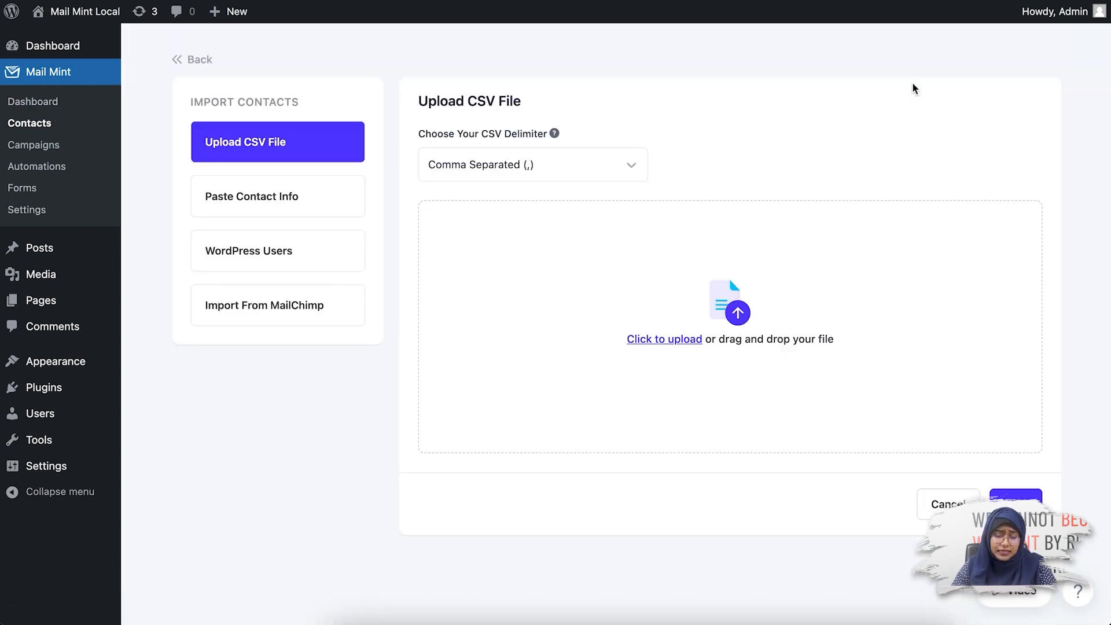
{"action": "left_click", "coordinate": [269, 326]}
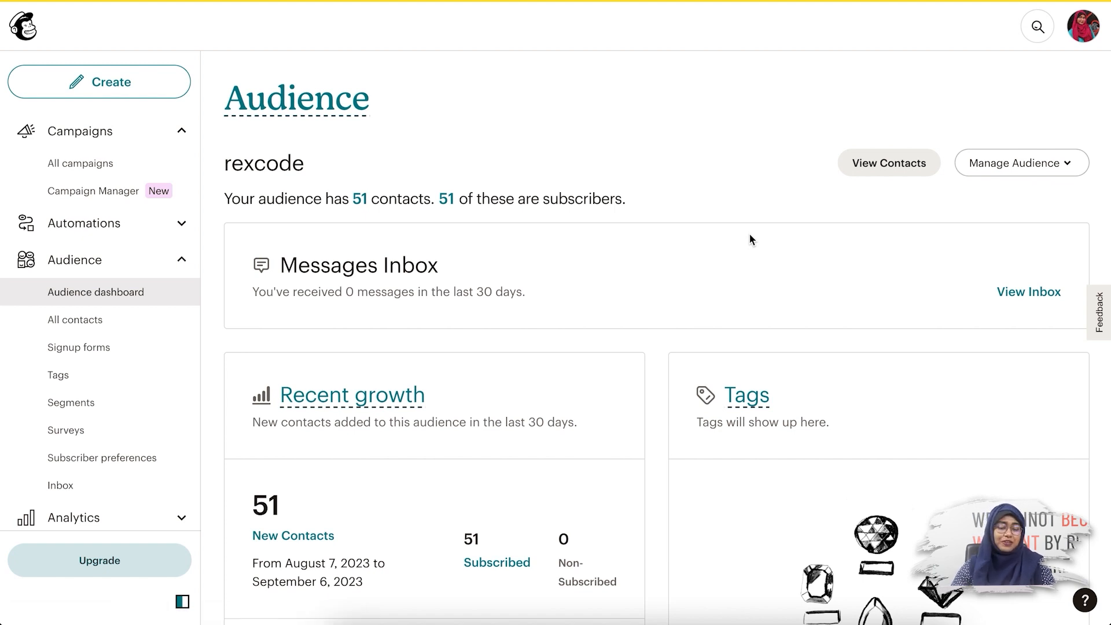
Step: Switch to Mailchimp and look through all contacts in the rexcode audience
{"action": "left_click", "coordinate": [173, 320]}
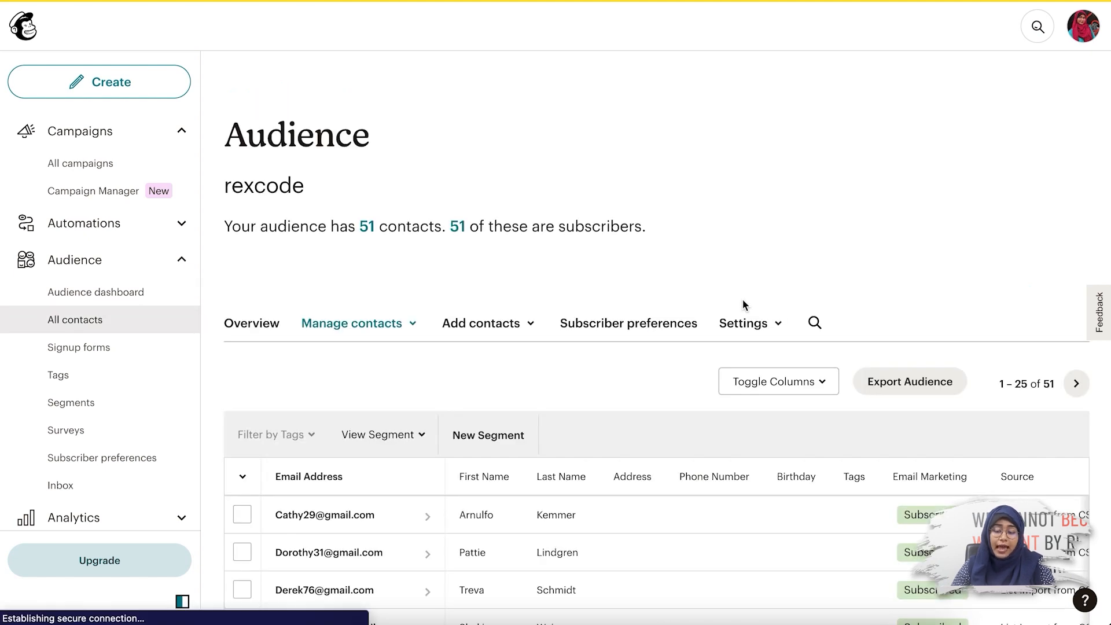
{"action": "scroll", "coordinate": [742, 300], "scroll_direction": "down", "scroll_amount": 5}
{"action": "scroll", "coordinate": [741, 300], "scroll_direction": "up", "scroll_amount": 2}
{"action": "scroll", "coordinate": [741, 300], "scroll_direction": "up", "scroll_amount": 4}
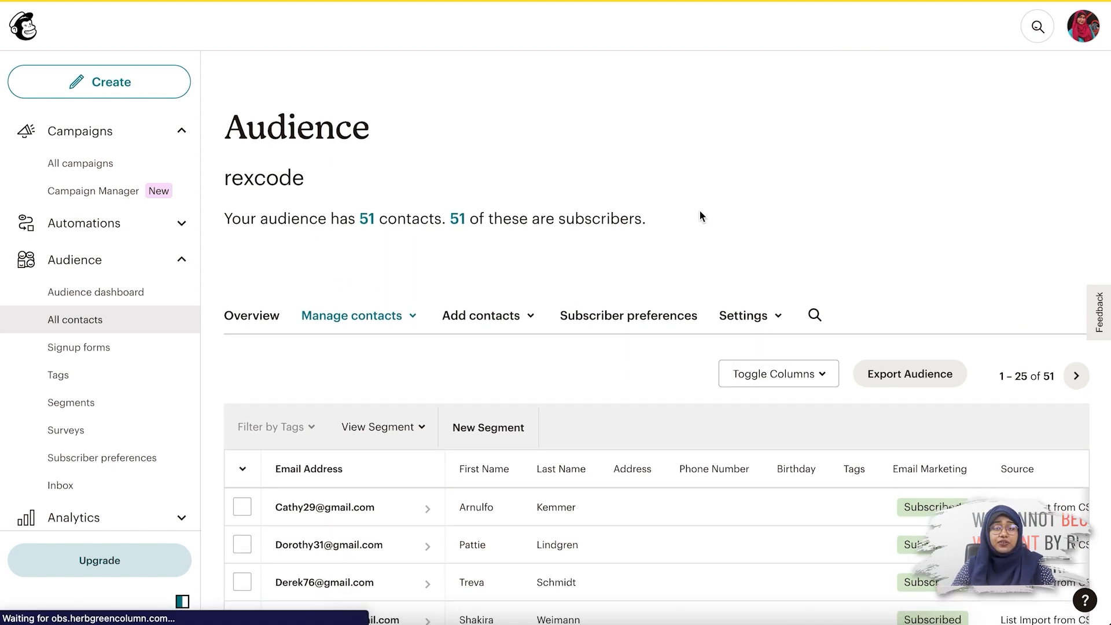
Step: Open the Mailchimp account profile in a new browser tab and switch to it
{"action": "left_click", "coordinate": [1077, 29]}
{"action": "right_click", "coordinate": [943, 143]}
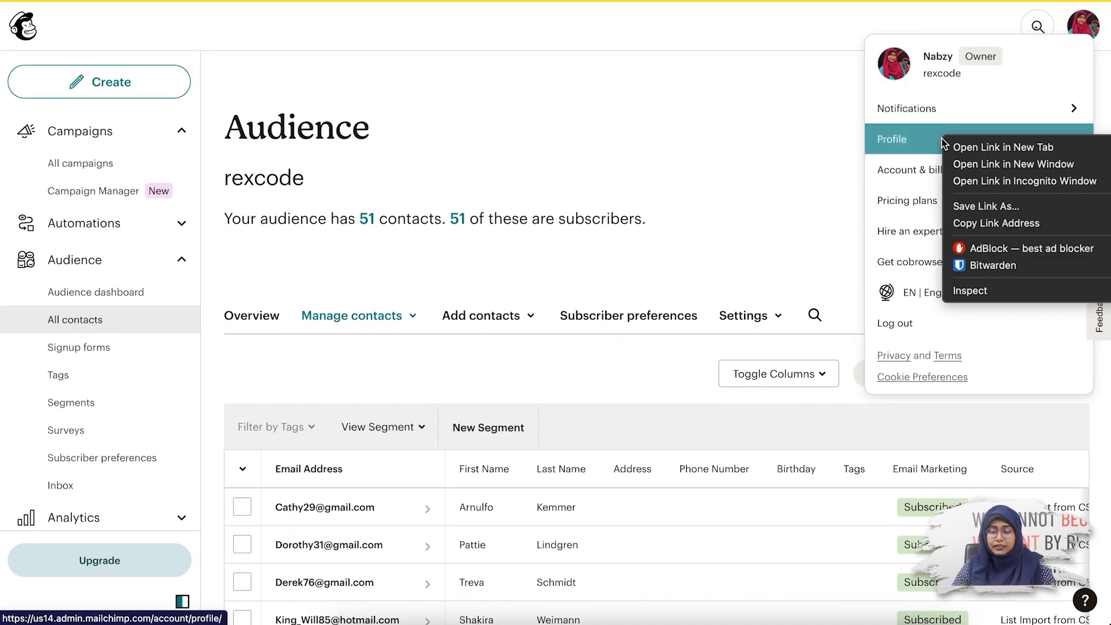
{"action": "left_click", "coordinate": [971, 147]}
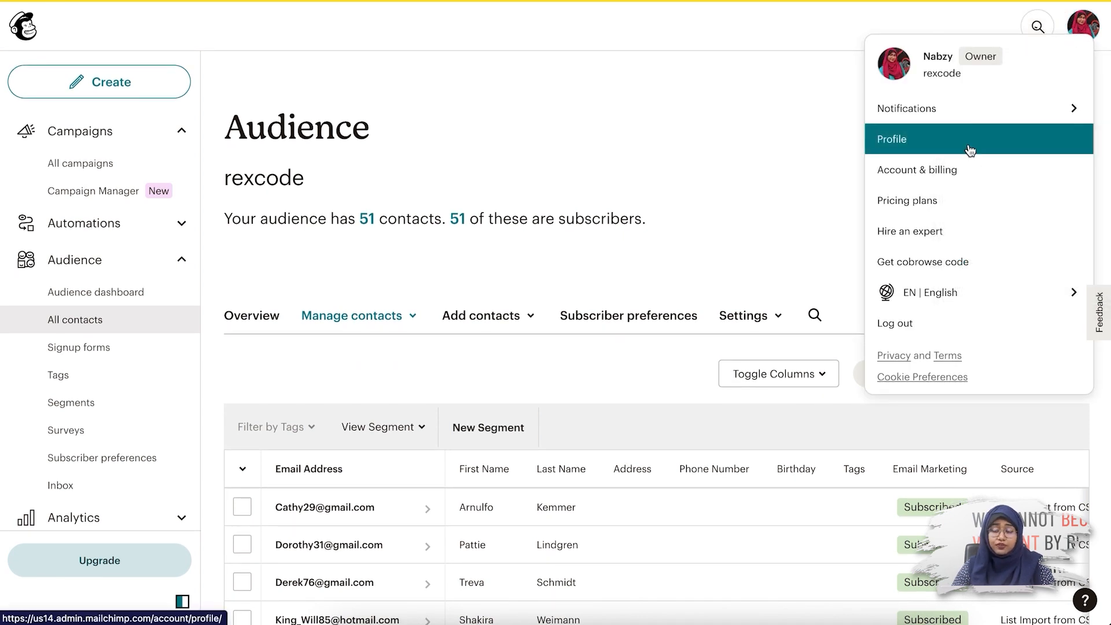
{"action": "left_click", "coordinate": [1088, 29]}
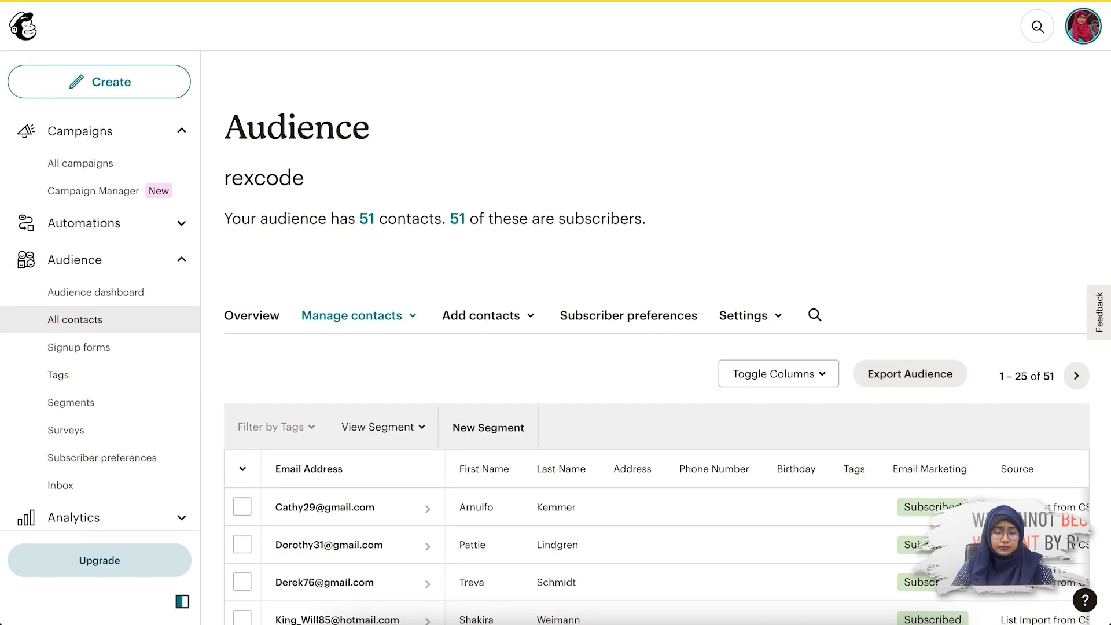
{"action": "key", "text": "ctrl+Tab"}
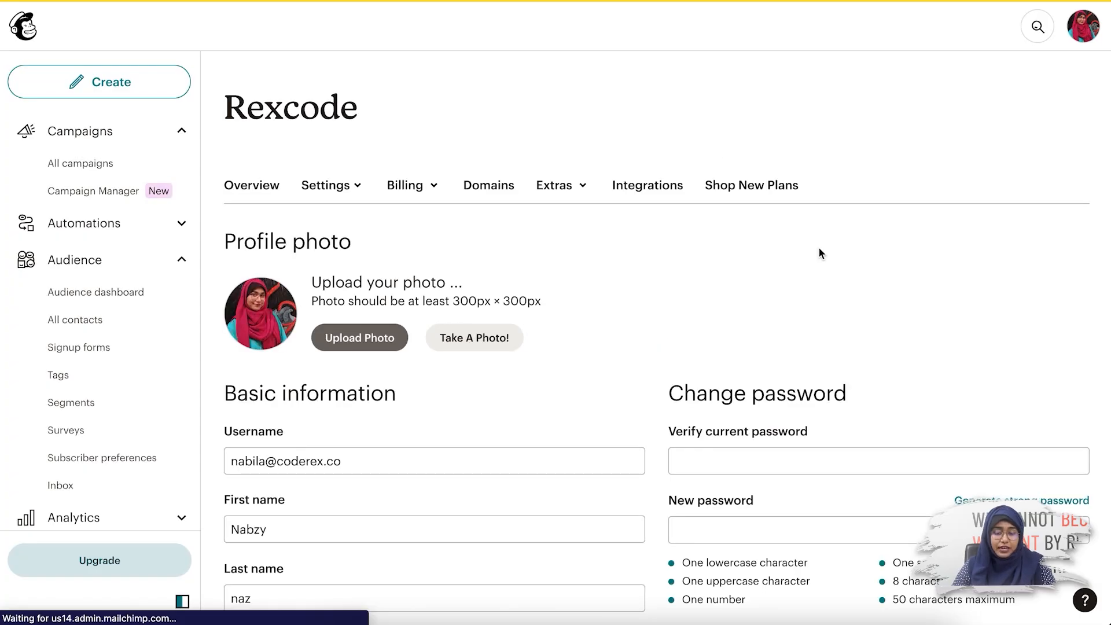
Step: Go to the account's API keys page and find the section for managing your API keys
{"action": "left_click", "coordinate": [559, 189]}
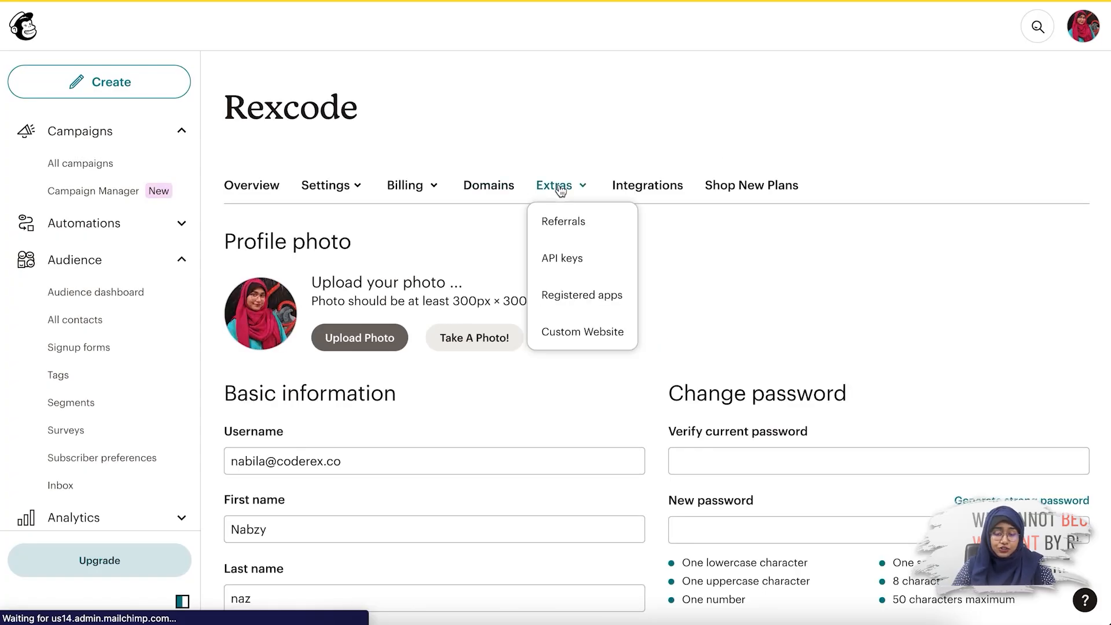
{"action": "left_click", "coordinate": [596, 263]}
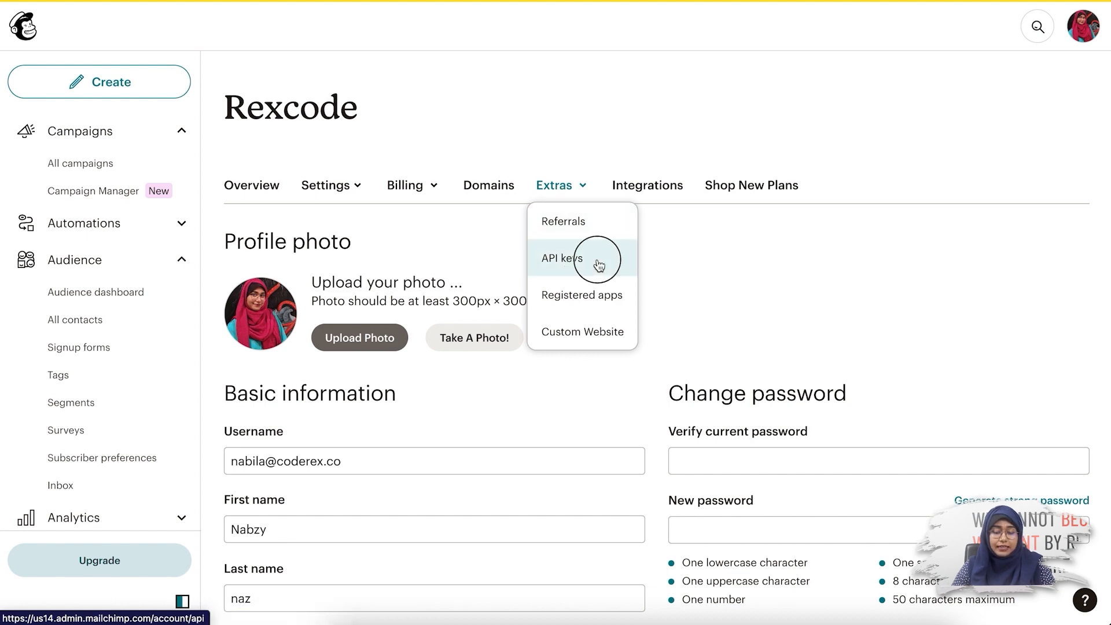
{"action": "scroll", "coordinate": [809, 258], "scroll_direction": "down", "scroll_amount": 3}
{"action": "scroll", "coordinate": [809, 258], "scroll_direction": "down", "scroll_amount": 3}
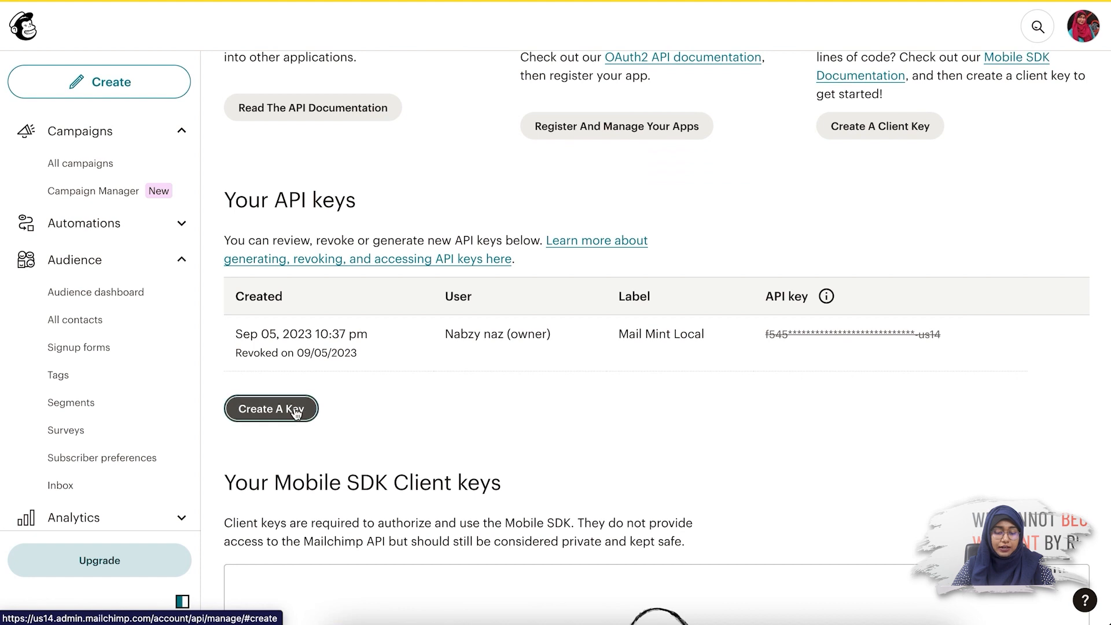
Step: Generate a new API key named "Mail Mint1"
{"action": "left_click", "coordinate": [298, 409]}
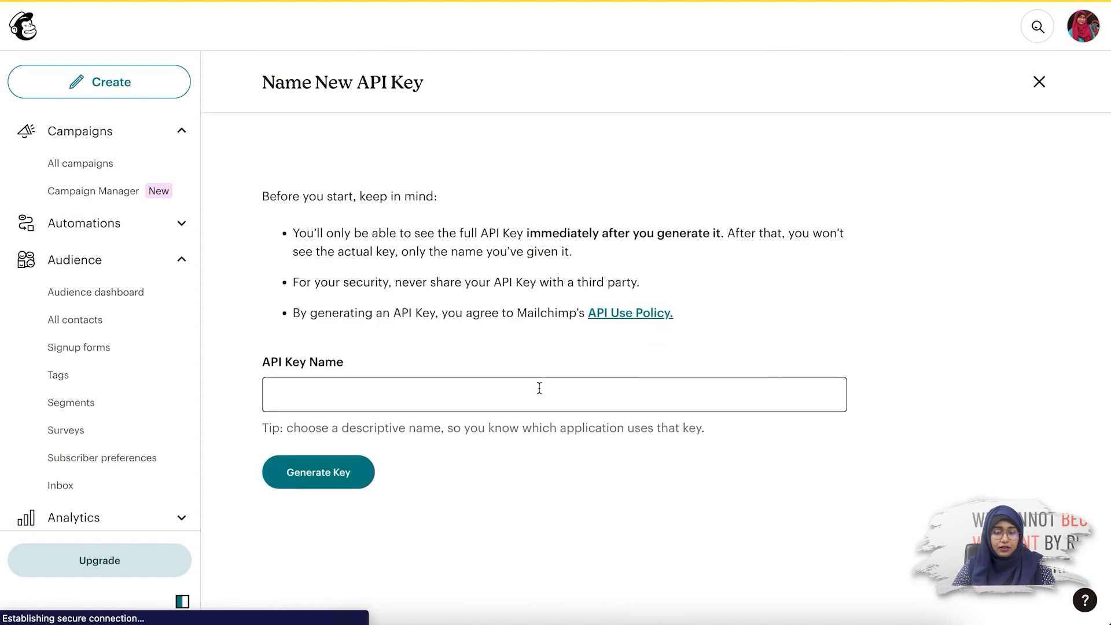
{"action": "left_click", "coordinate": [420, 396]}
{"action": "type", "text": "MA"}
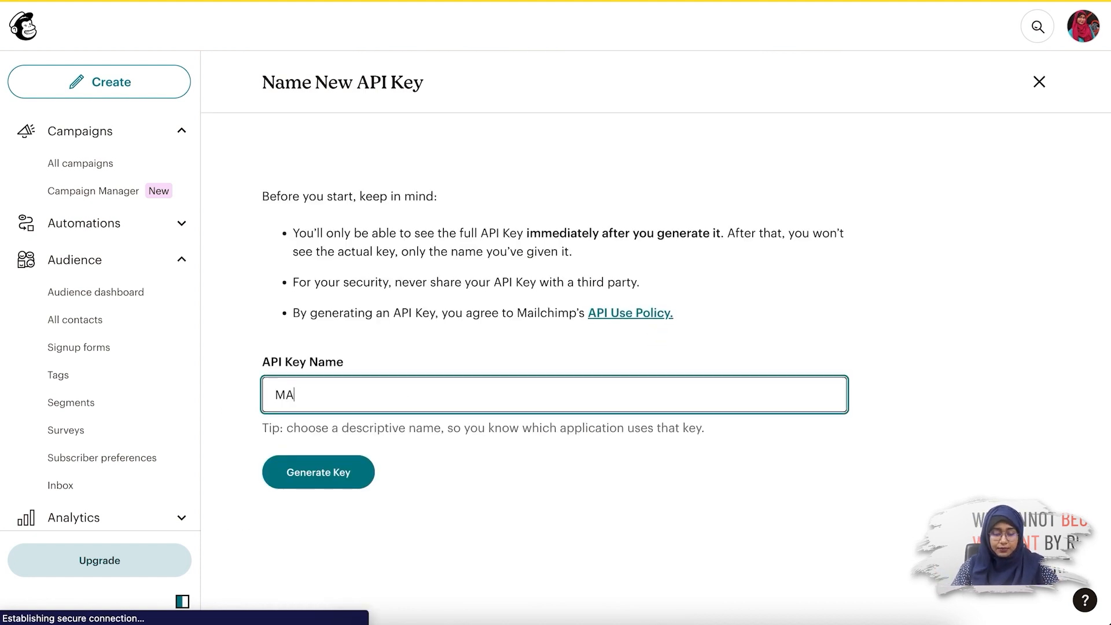
{"action": "key", "text": "BackSpace"}
{"action": "type", "text": "ail Mint"}
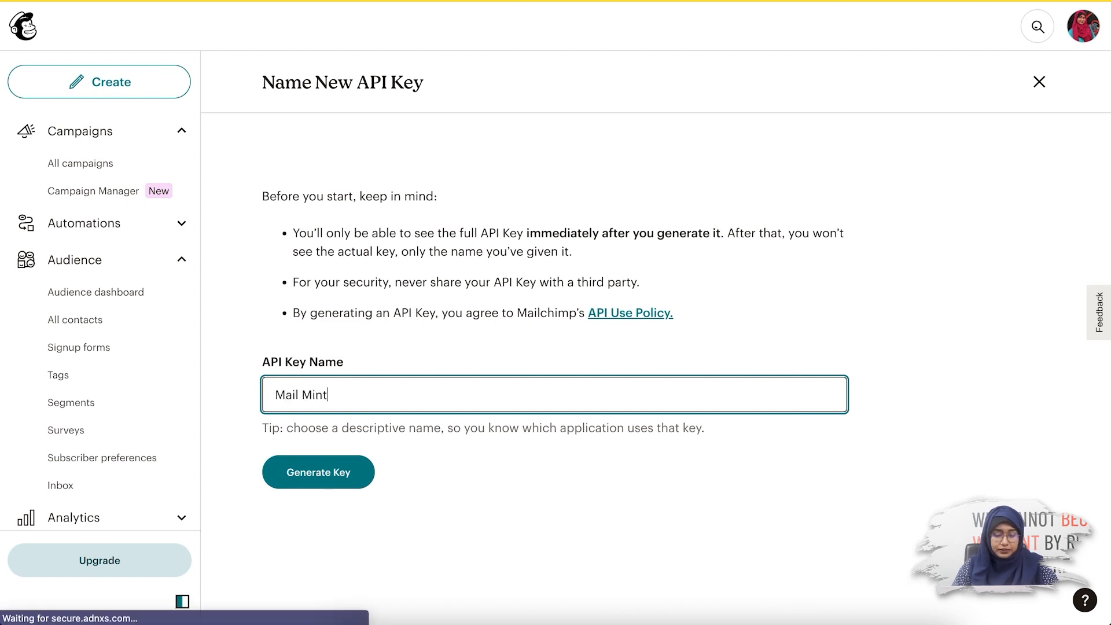
{"action": "type", "text": "1"}
{"action": "left_click", "coordinate": [336, 480]}
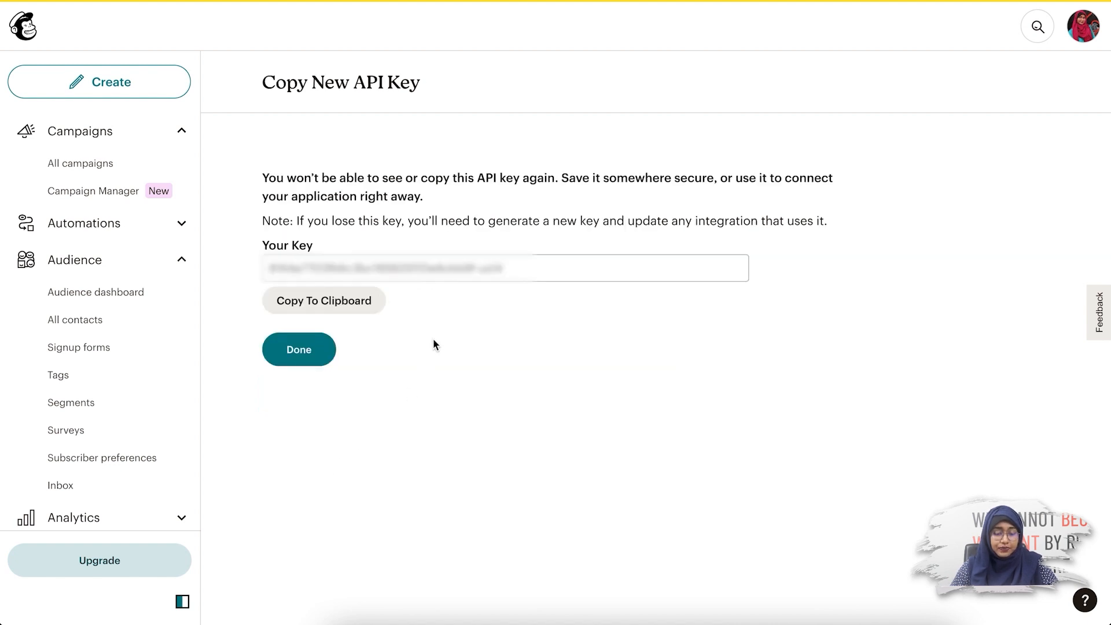
Step: Copy the new API key, paste it into Mail Mint's MailChimp API Key field and connect the account
{"action": "left_click", "coordinate": [320, 299]}
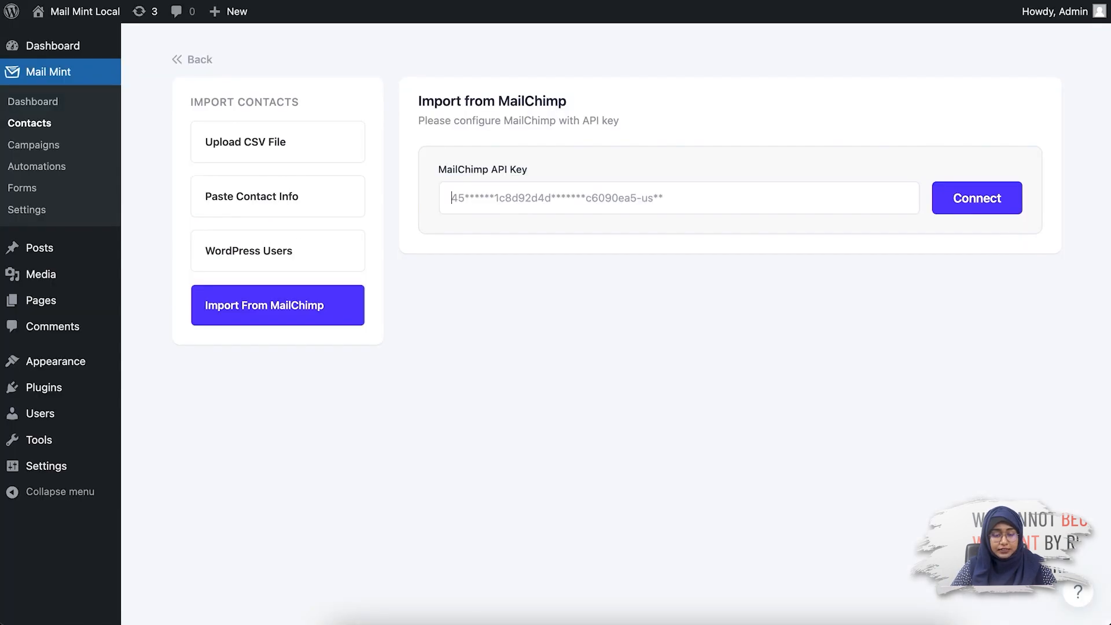
{"action": "left_click", "coordinate": [516, 207]}
{"action": "key", "text": "ctrl+v"}
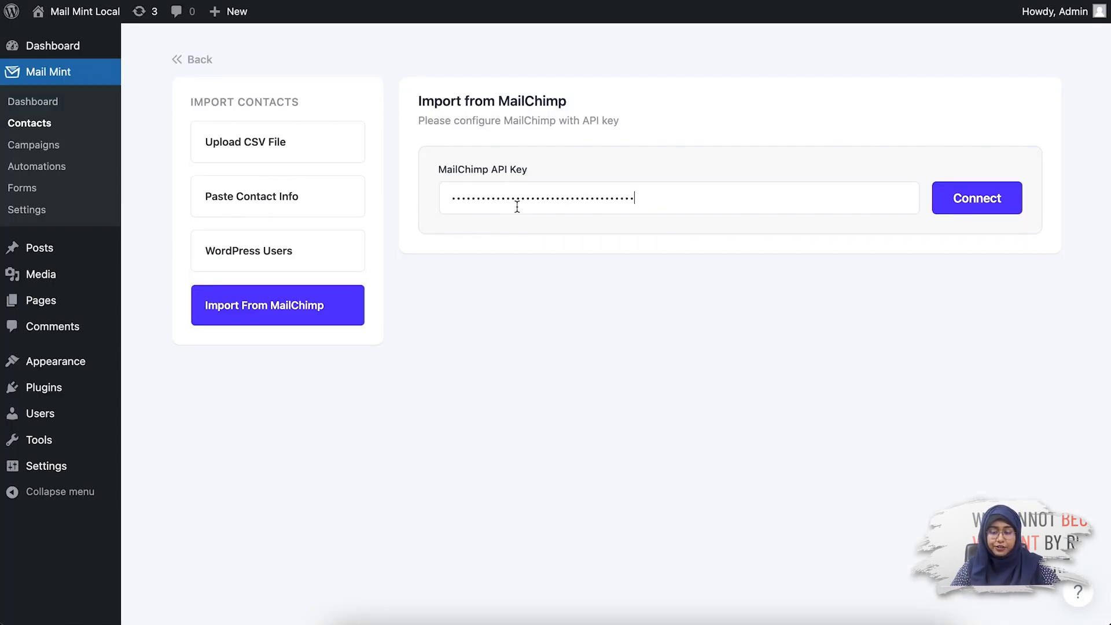
{"action": "left_click", "coordinate": [976, 200]}
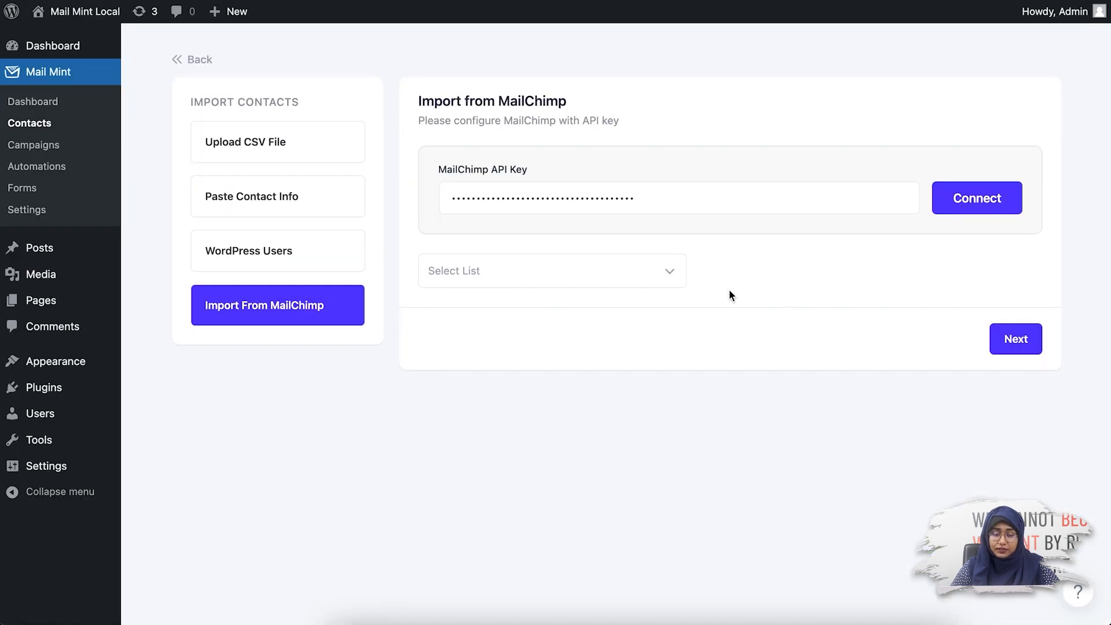
Step: Select the rexcode MailChimp list, proceed to the field mapping and look over its data headers
{"action": "left_click", "coordinate": [683, 282]}
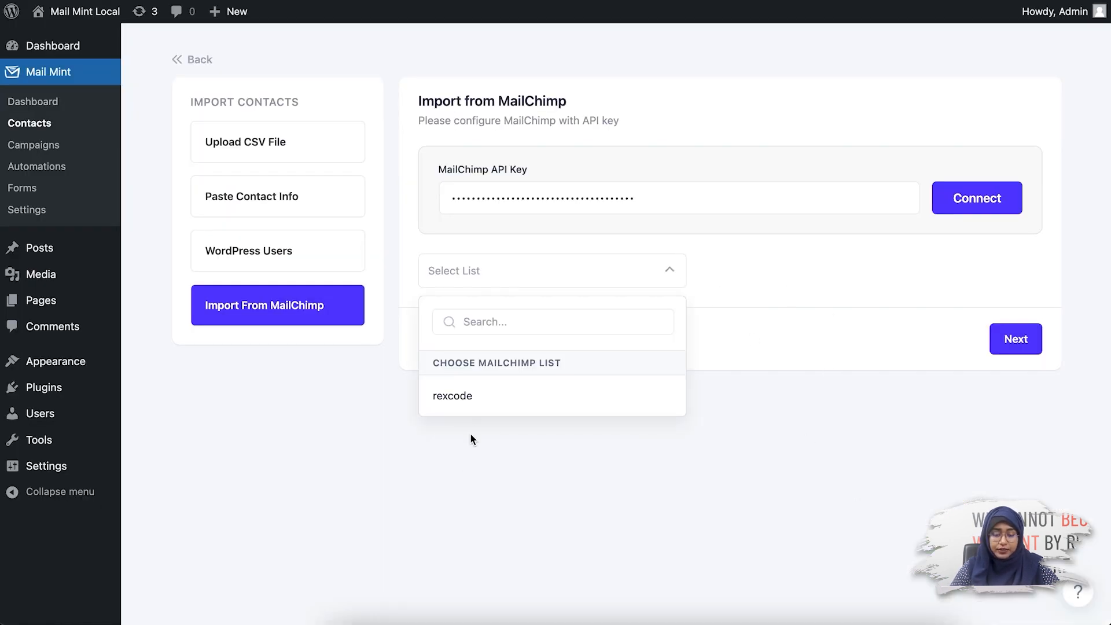
{"action": "left_click", "coordinate": [505, 411]}
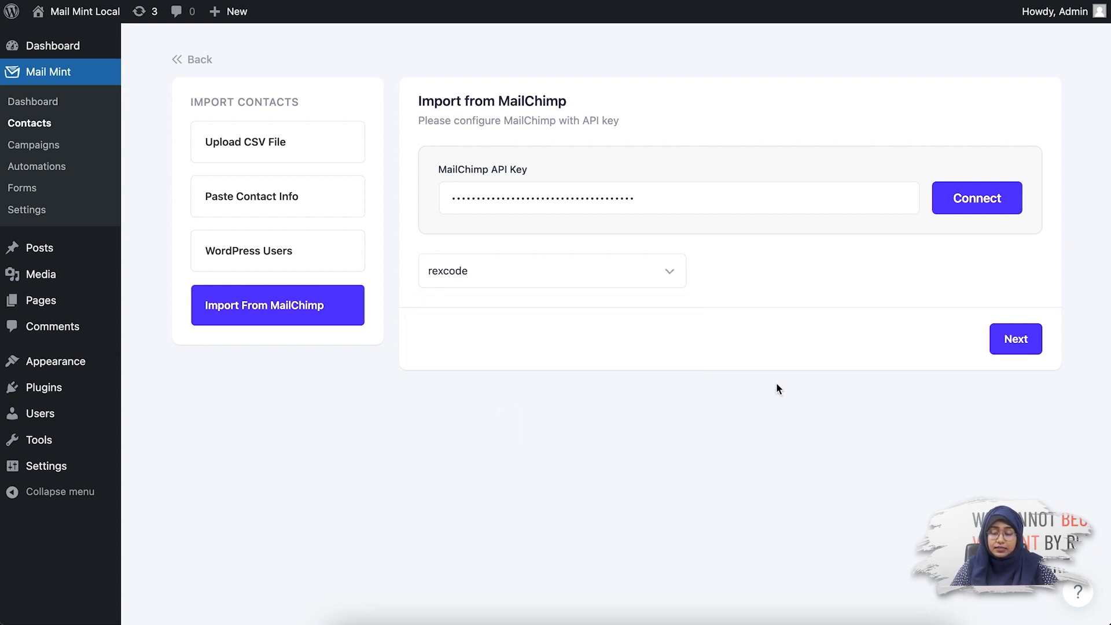
{"action": "left_click", "coordinate": [1016, 340]}
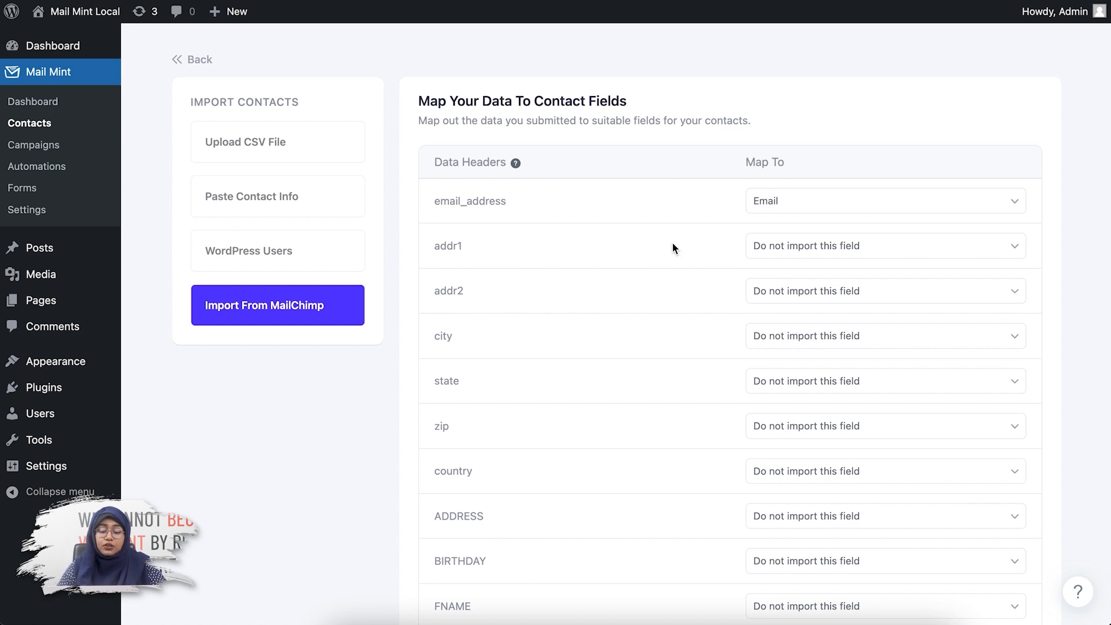
{"action": "scroll", "coordinate": [672, 245], "scroll_direction": "down", "scroll_amount": 3}
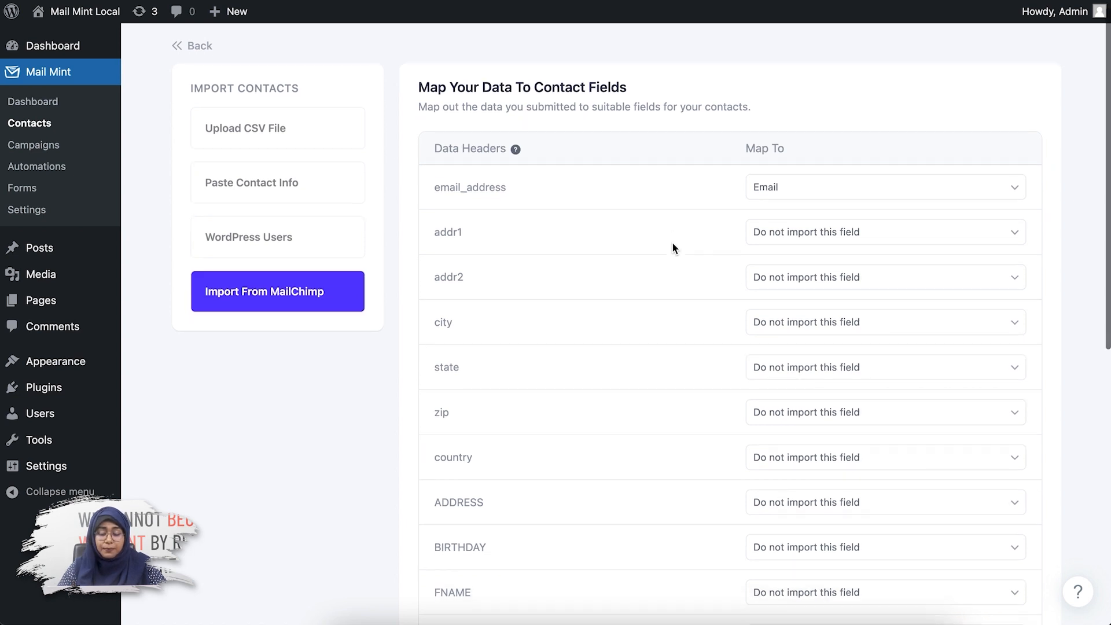
{"action": "scroll", "coordinate": [672, 243], "scroll_direction": "up", "scroll_amount": 1}
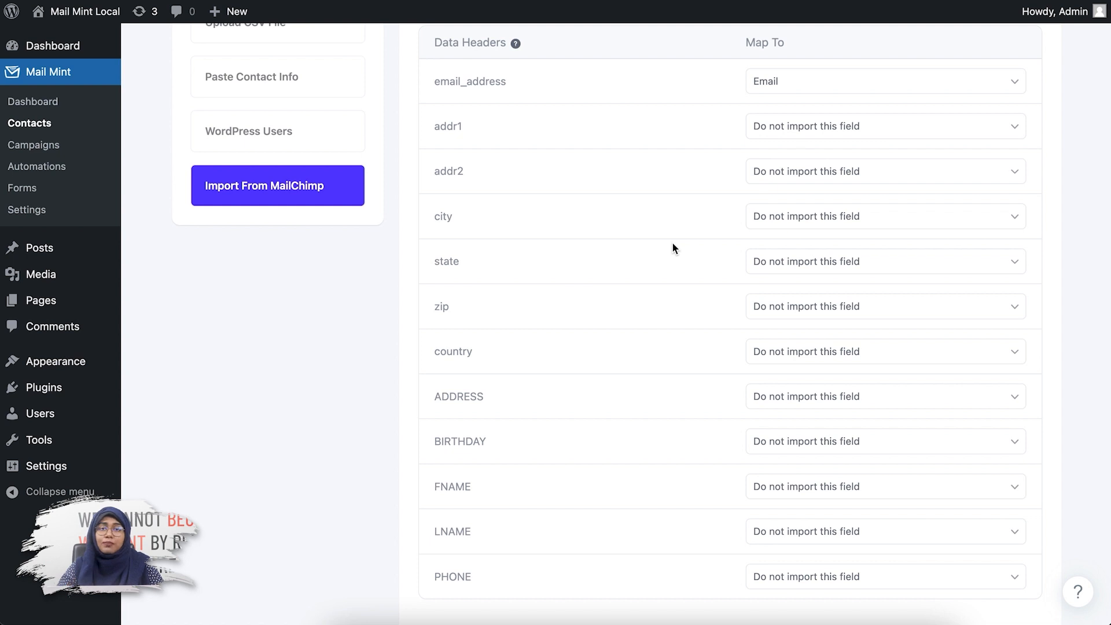
{"action": "scroll", "coordinate": [672, 247], "scroll_direction": "up", "scroll_amount": 3}
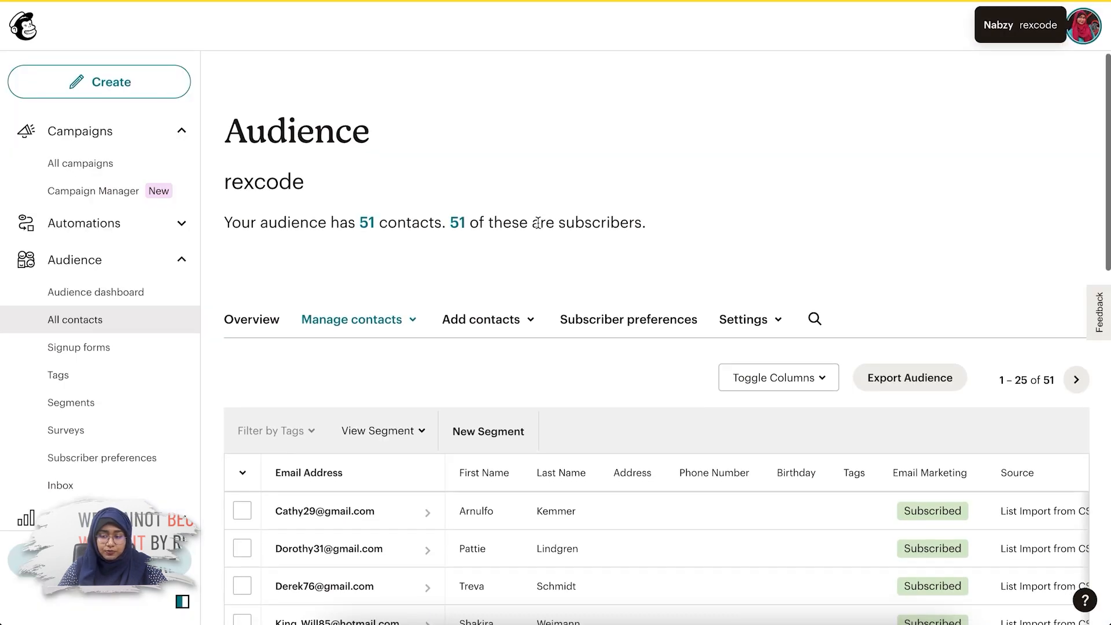
Step: Switch to Mailchimp and examine the rexcode audience's field labels and their *MERGE* tags in the audience settings
{"action": "scroll", "coordinate": [539, 228], "scroll_direction": "down", "scroll_amount": 2}
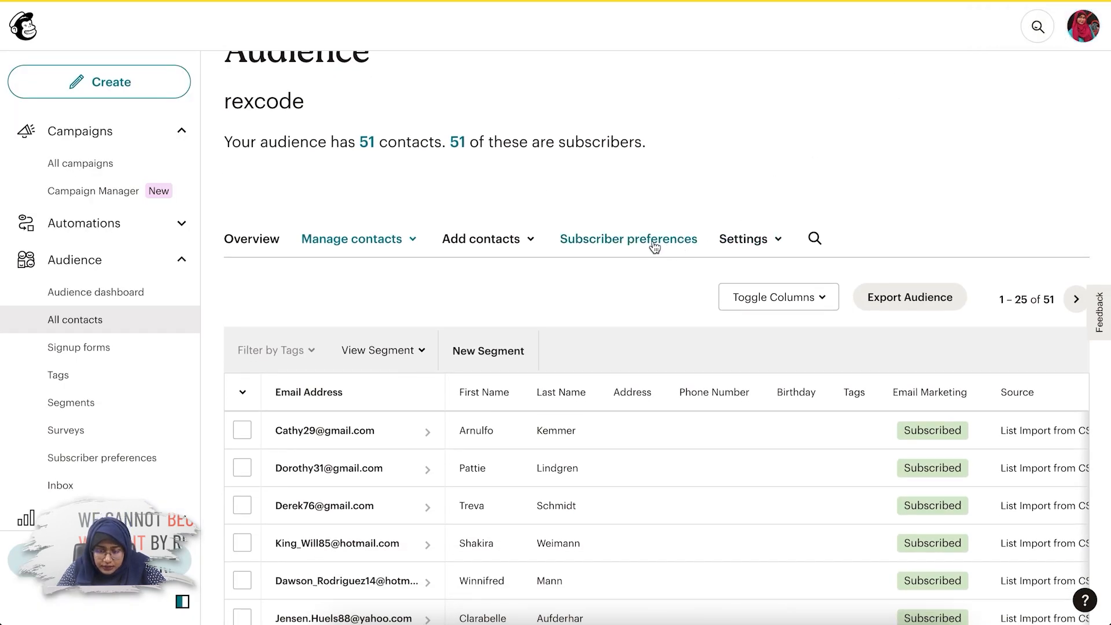
{"action": "left_click", "coordinate": [763, 248]}
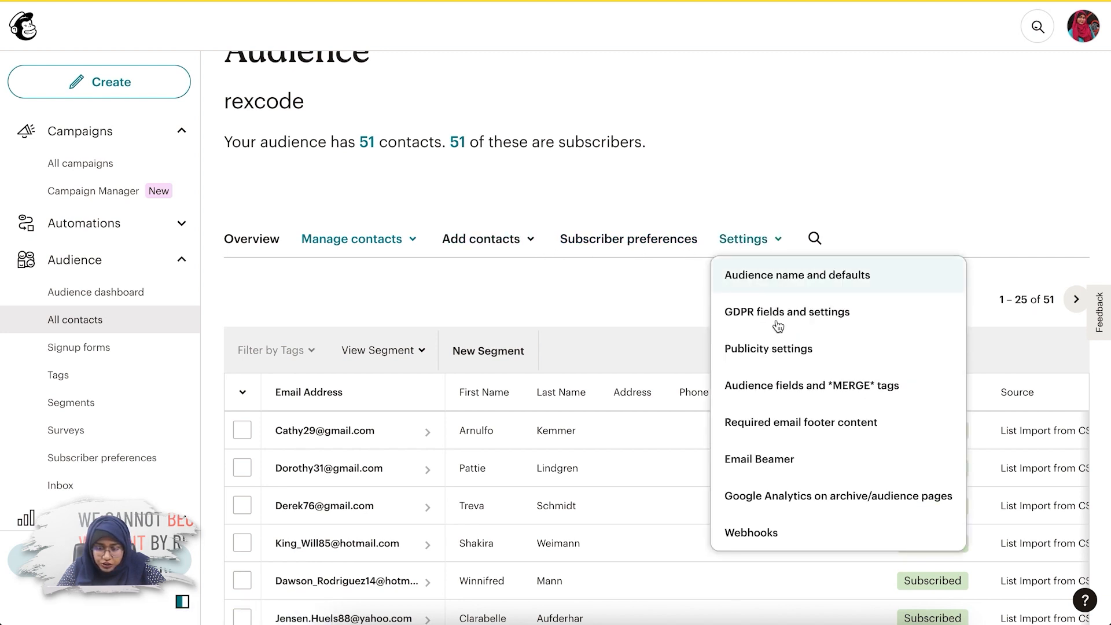
{"action": "left_click", "coordinate": [798, 404]}
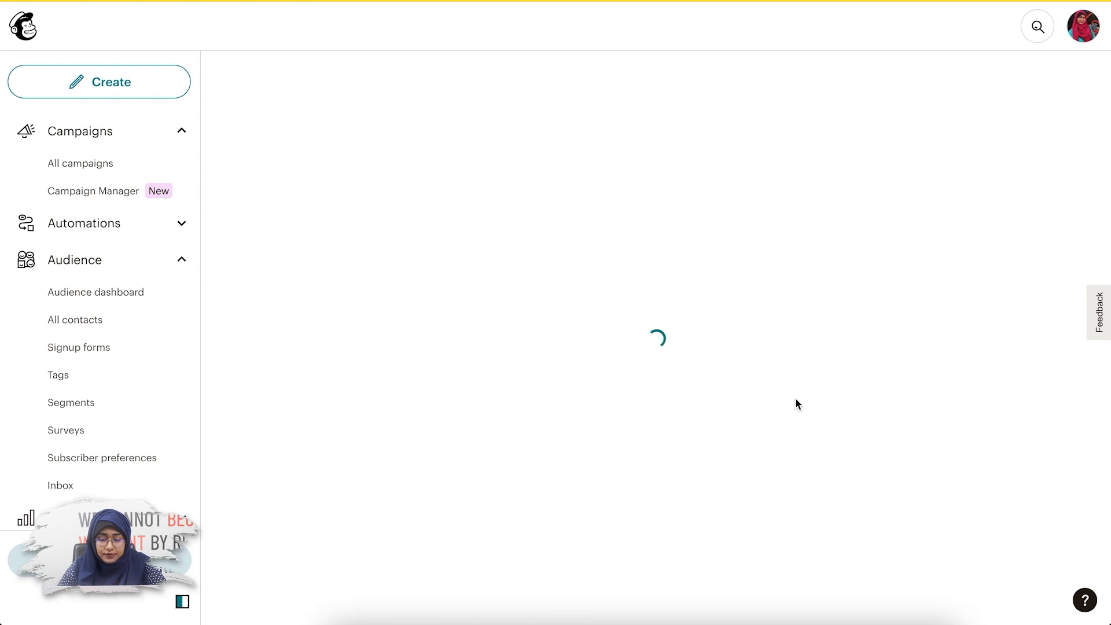
{"action": "scroll", "coordinate": [796, 404], "scroll_direction": "down", "scroll_amount": 6}
{"action": "scroll", "coordinate": [796, 404], "scroll_direction": "up", "scroll_amount": 2}
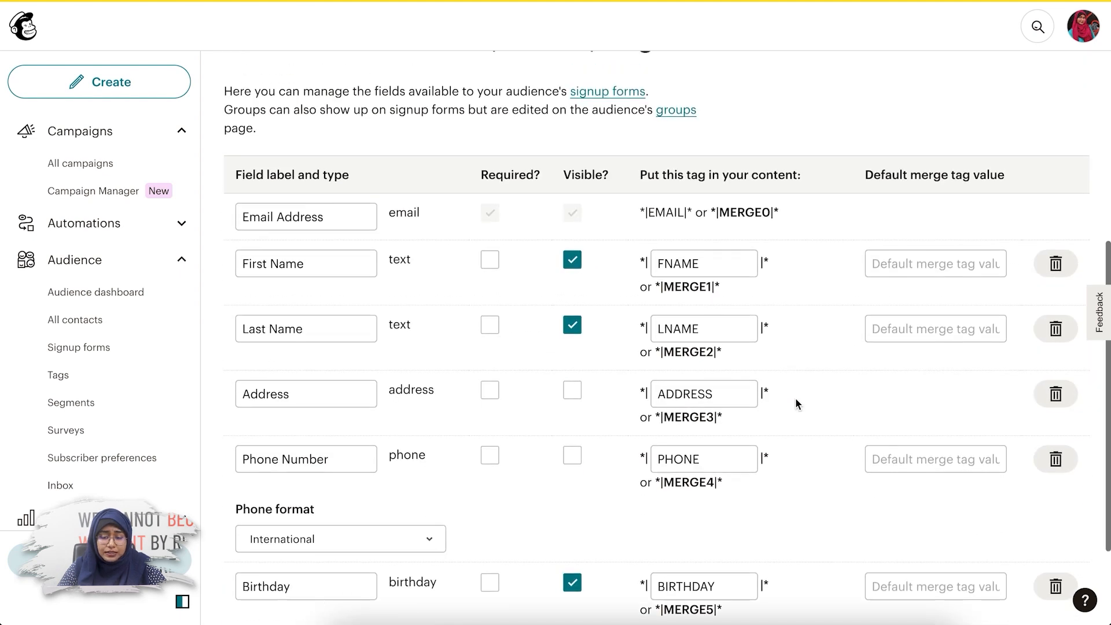
{"action": "scroll", "coordinate": [795, 403], "scroll_direction": "up", "scroll_amount": 1}
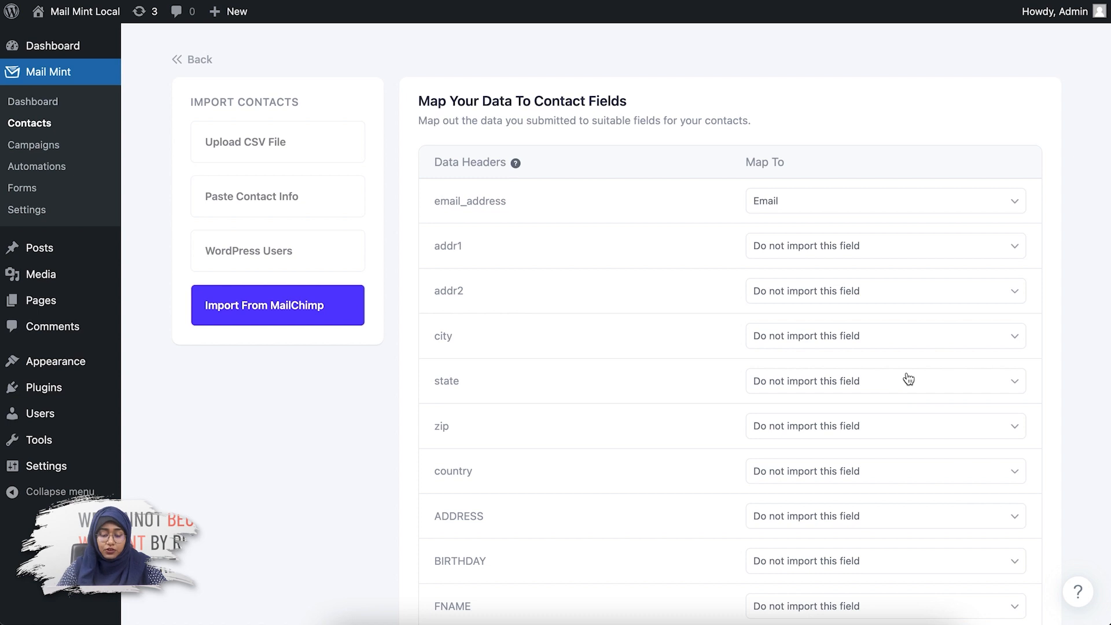
Step: In Mail Mint's import mapping, map FNAME to First name and LNAME to Last Name
{"action": "scroll", "coordinate": [908, 379], "scroll_direction": "down", "scroll_amount": 5}
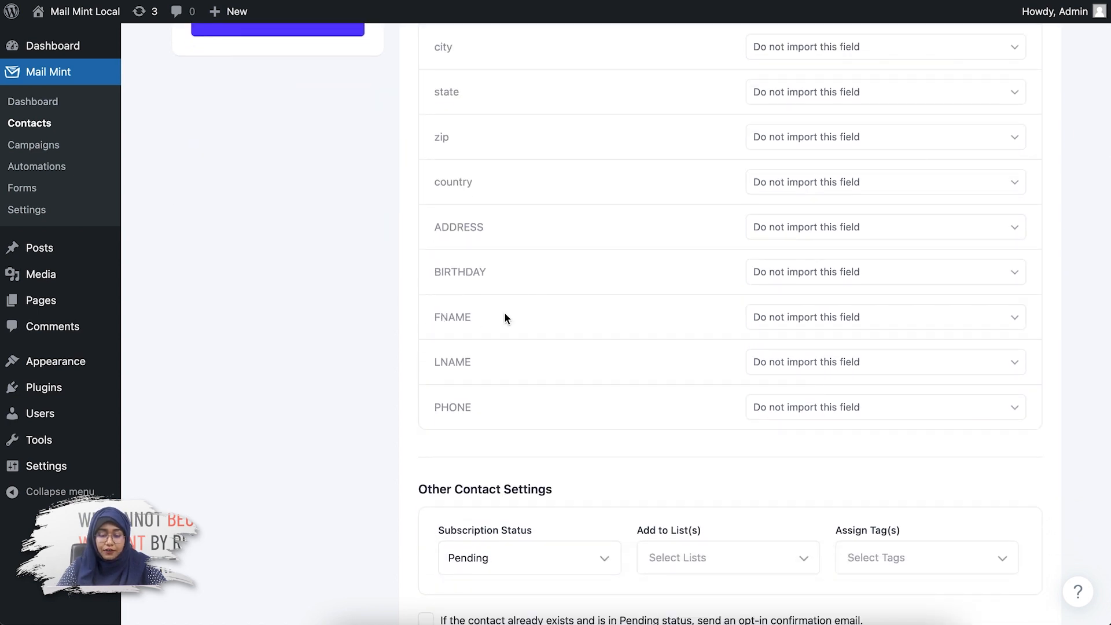
{"action": "left_click", "coordinate": [919, 319]}
{"action": "left_click", "coordinate": [865, 466]}
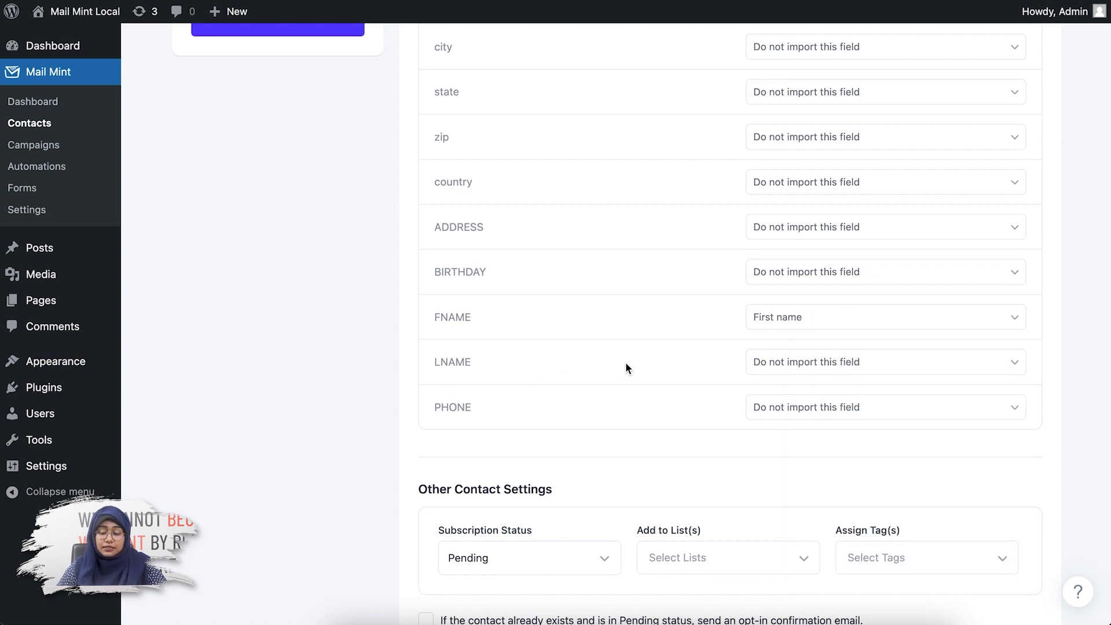
{"action": "left_click", "coordinate": [778, 362]}
{"action": "left_click", "coordinate": [833, 531]}
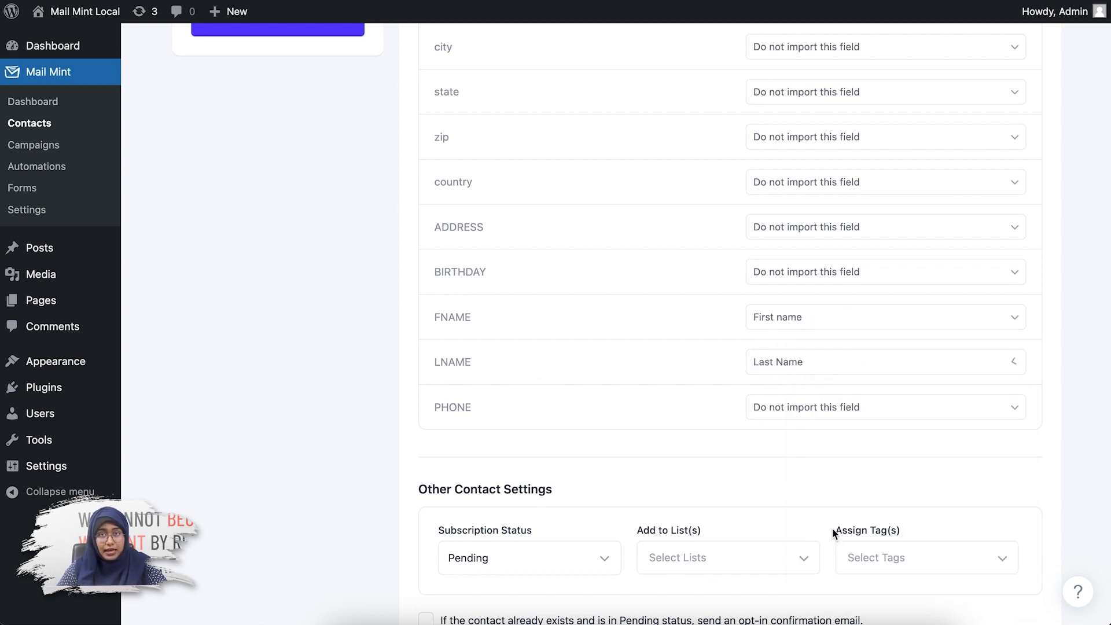
Step: Set the imported contacts' Subscription Status to Subscribed in the Other Contact Settings
{"action": "scroll", "coordinate": [766, 441], "scroll_direction": "down", "scroll_amount": 3}
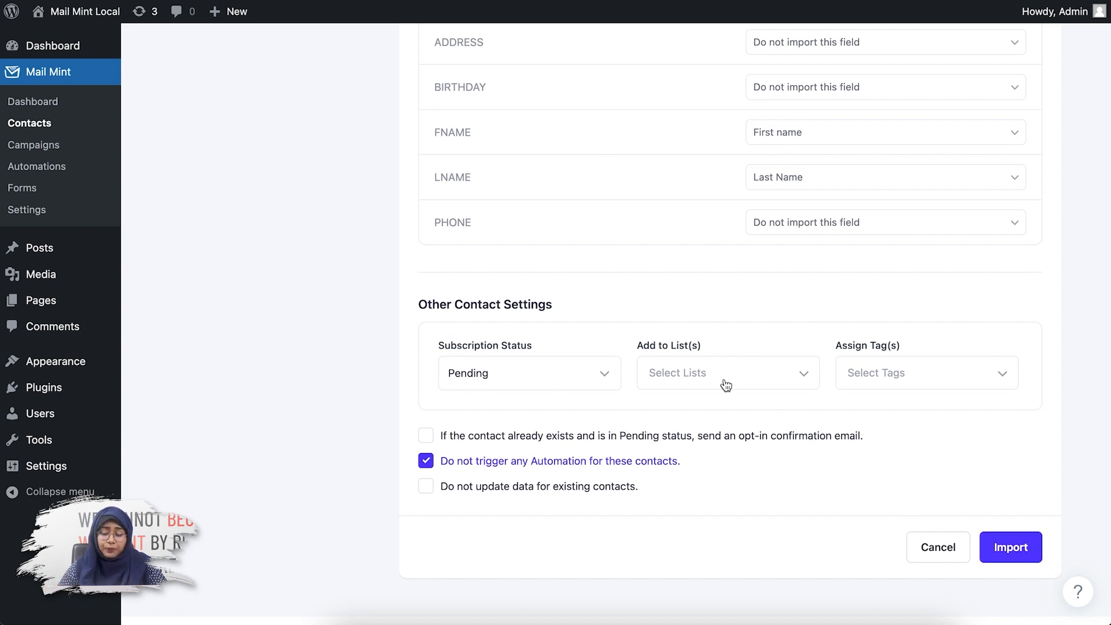
{"action": "left_click", "coordinate": [607, 373]}
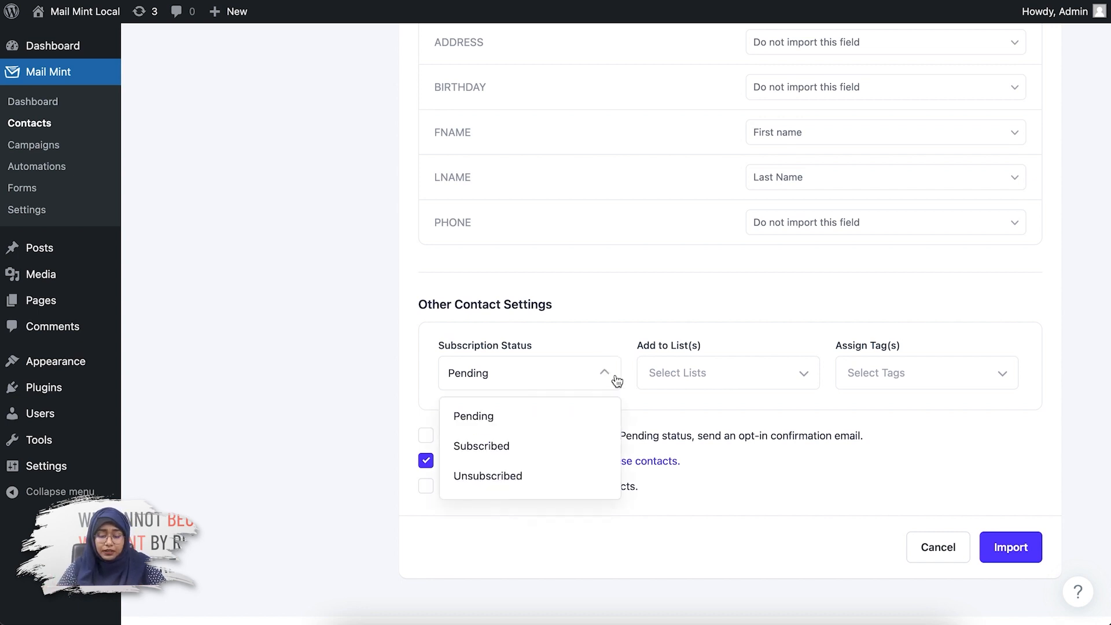
{"action": "left_click", "coordinate": [519, 446]}
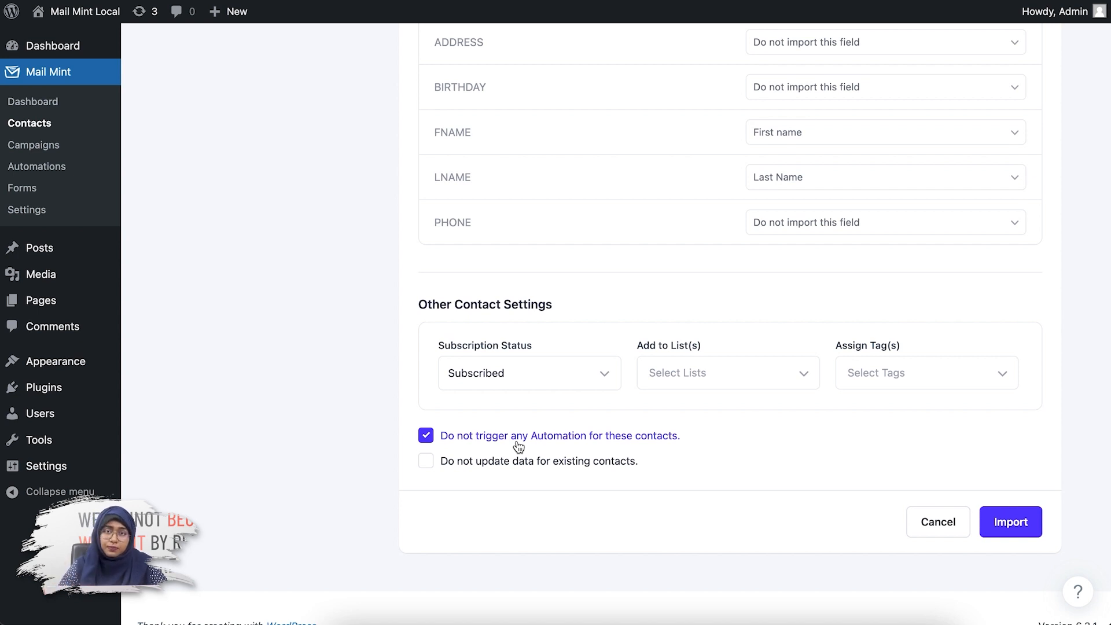
Step: Assign the contacts to the New Lead list and run the import
{"action": "left_click", "coordinate": [765, 380]}
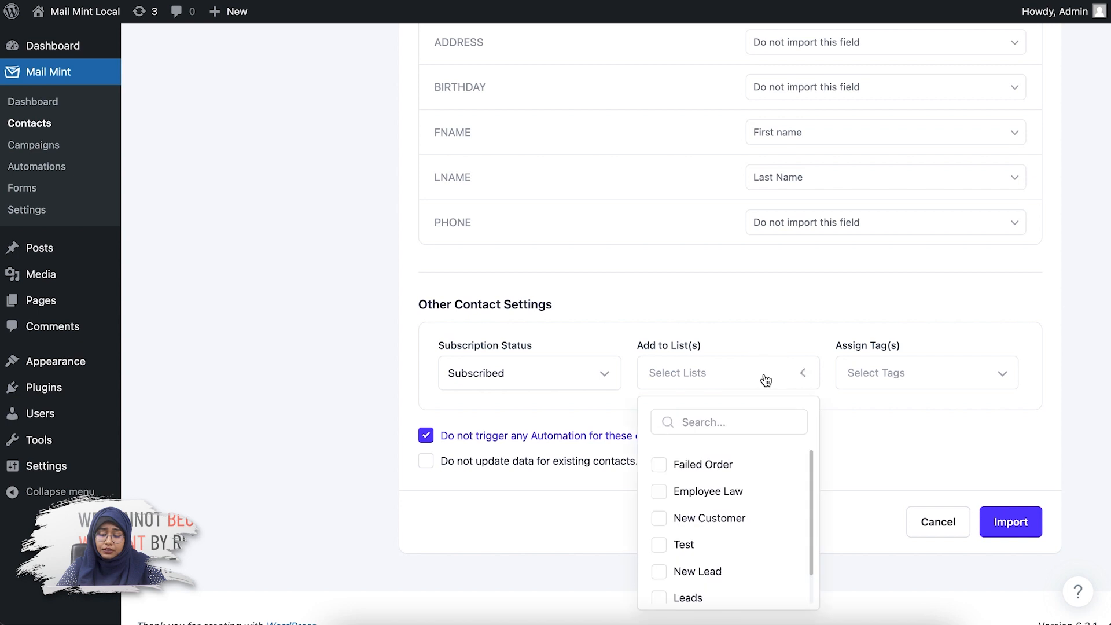
{"action": "left_click", "coordinate": [704, 577]}
{"action": "left_click", "coordinate": [796, 374]}
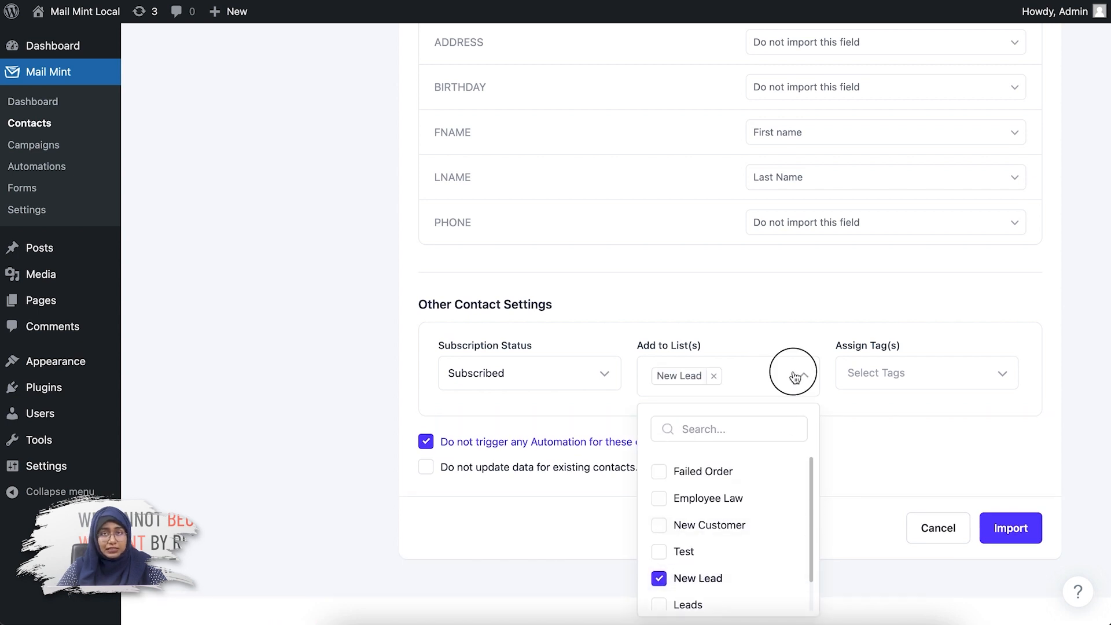
{"action": "left_click", "coordinate": [1019, 536]}
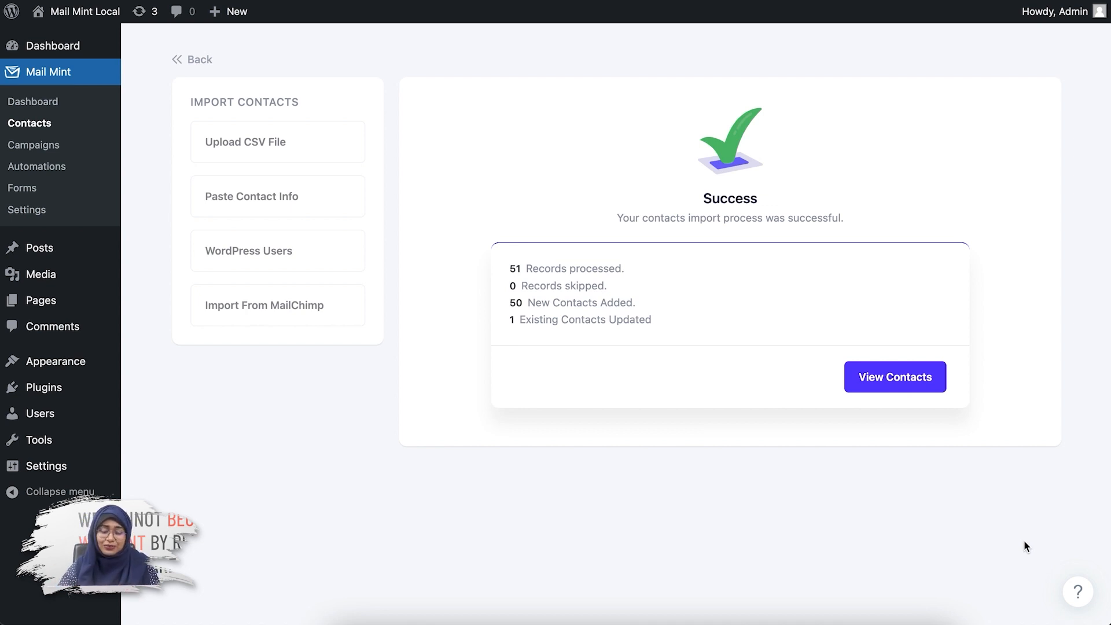
Step: View the imported contacts in Mail Mint and compare them with the full contact list in Mailchimp
{"action": "left_click", "coordinate": [904, 389]}
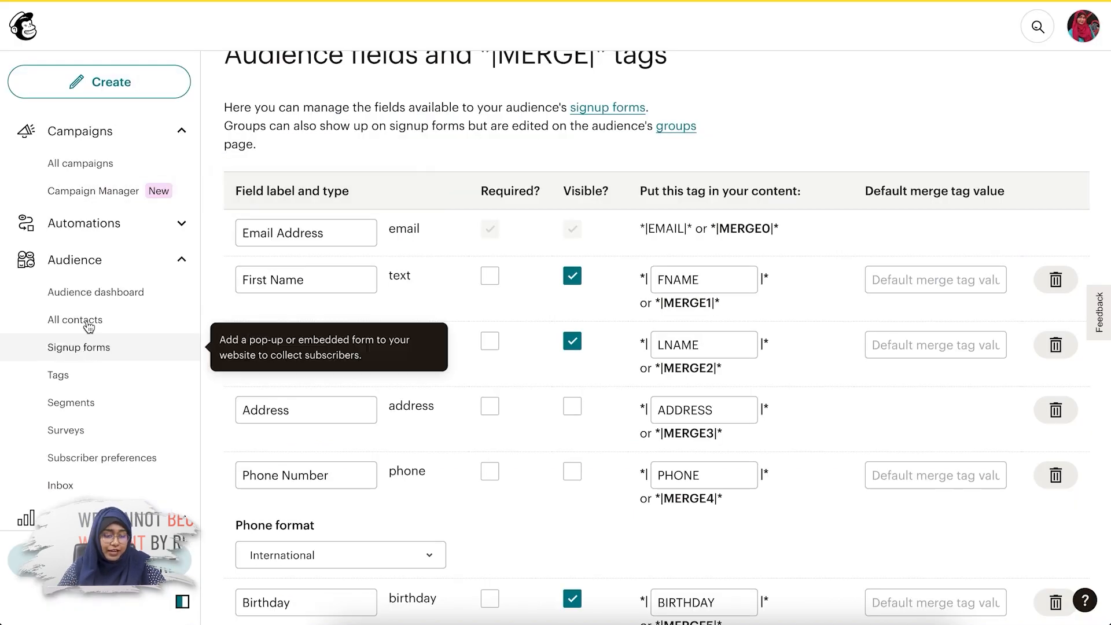
{"action": "left_click", "coordinate": [84, 319]}
{"action": "scroll", "coordinate": [683, 324], "scroll_direction": "down", "scroll_amount": 5}
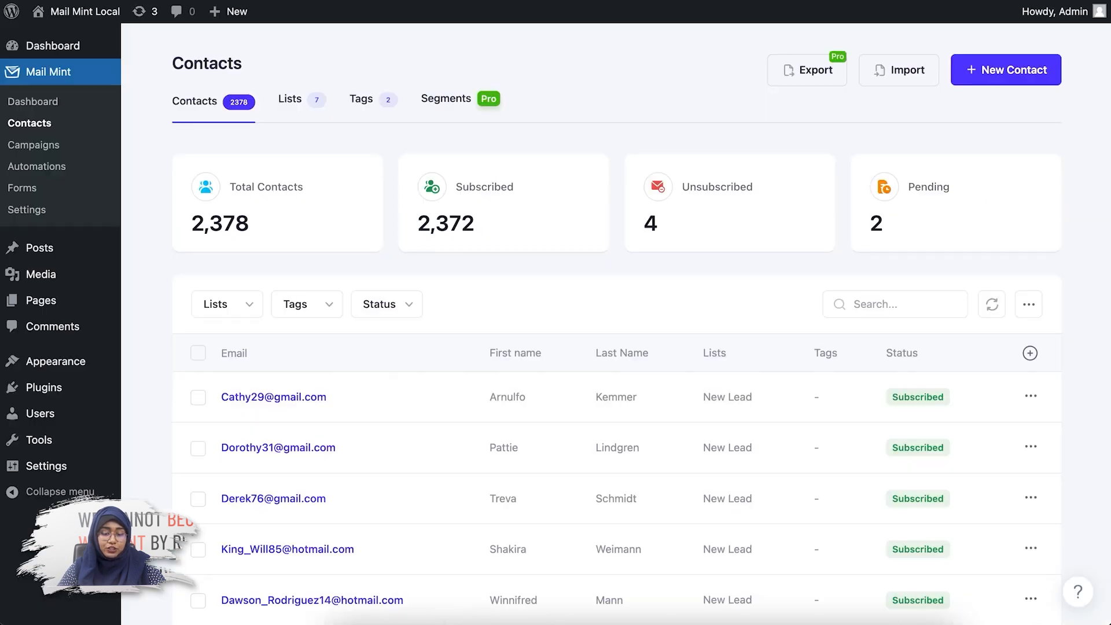
{"action": "scroll", "coordinate": [504, 370], "scroll_direction": "down", "scroll_amount": 4}
{"action": "scroll", "coordinate": [504, 370], "scroll_direction": "down", "scroll_amount": 1}
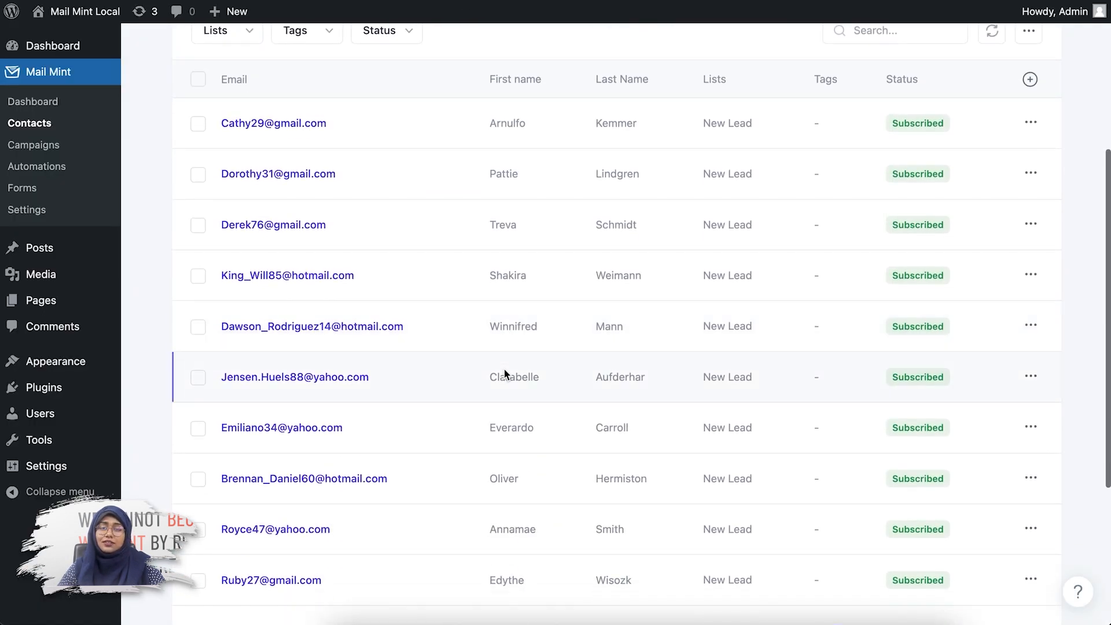